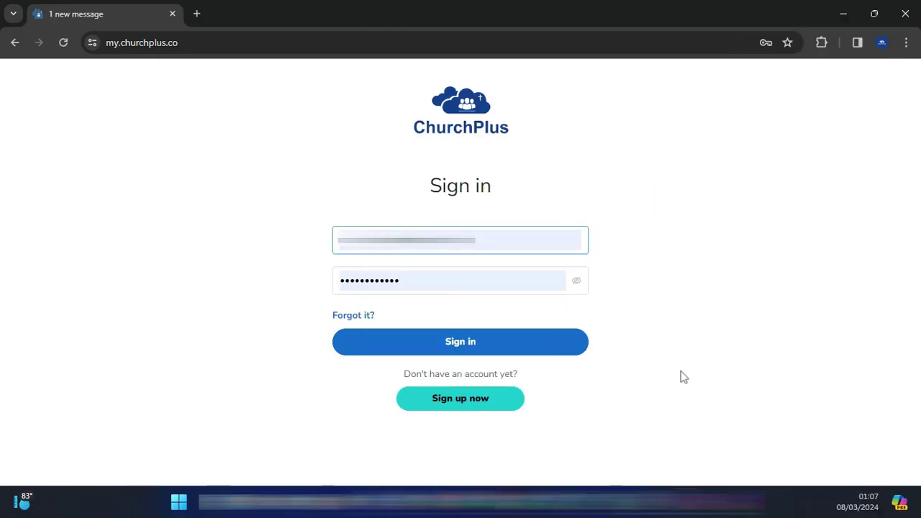
# - Sign in with the prefilled account credentials and start composing a new email in the Communication area
pyautogui.click(462, 343)
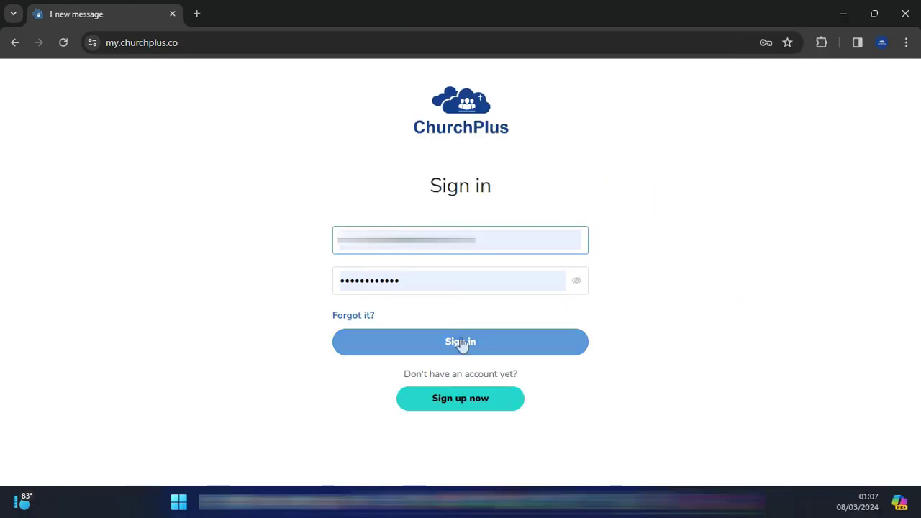
pyautogui.click(462, 344)
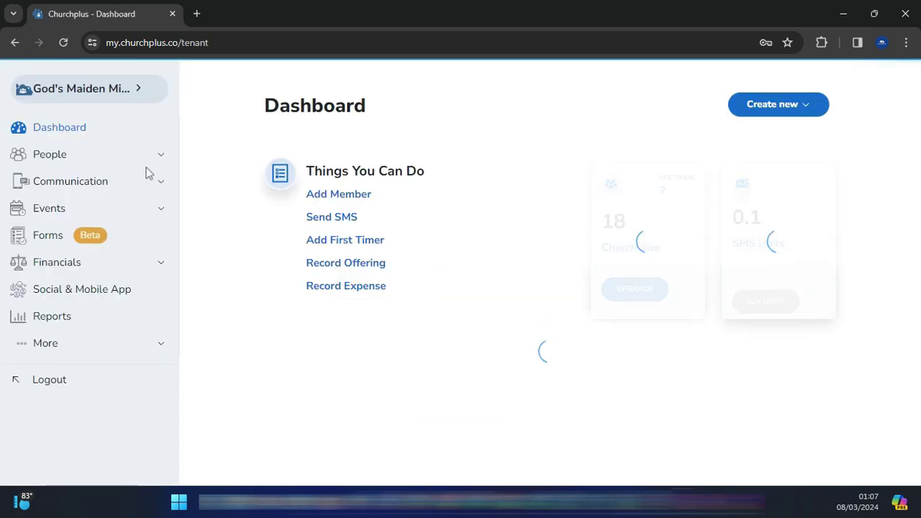
pyautogui.click(57, 184)
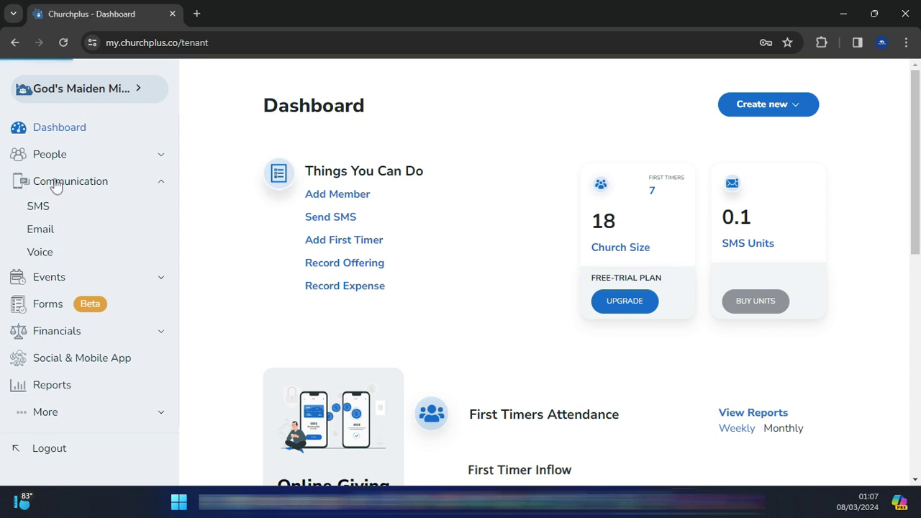
pyautogui.click(40, 232)
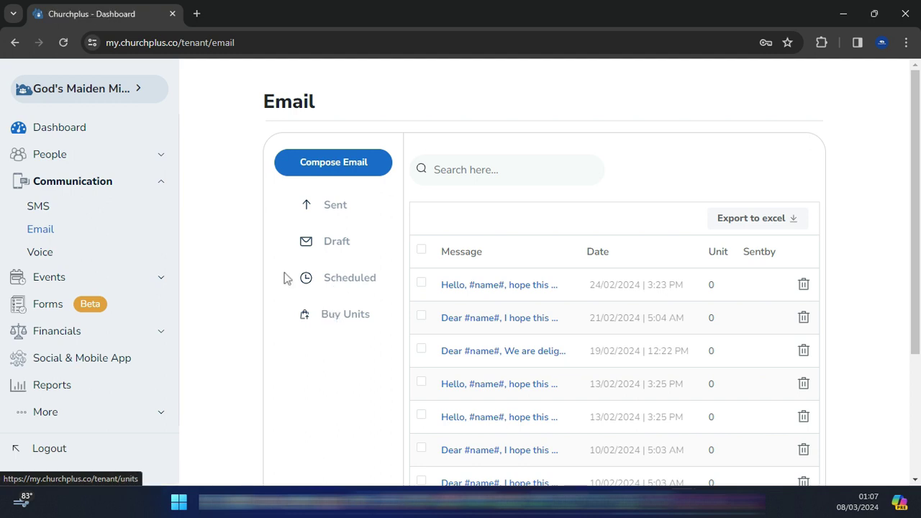
pyautogui.click(326, 164)
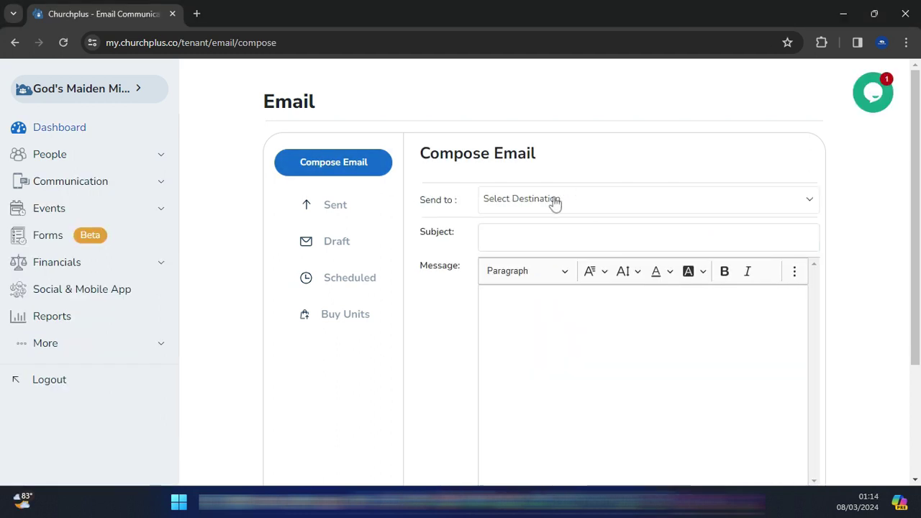
# - Address the email to all contacts and to the Full Member group from the database
pyautogui.click(555, 204)
pyautogui.click(579, 238)
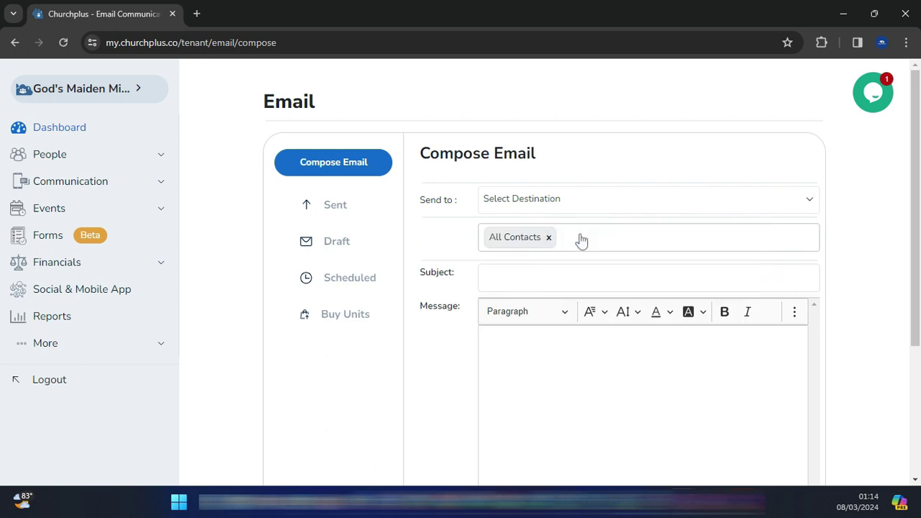
pyautogui.click(586, 205)
pyautogui.click(591, 240)
pyautogui.click(582, 244)
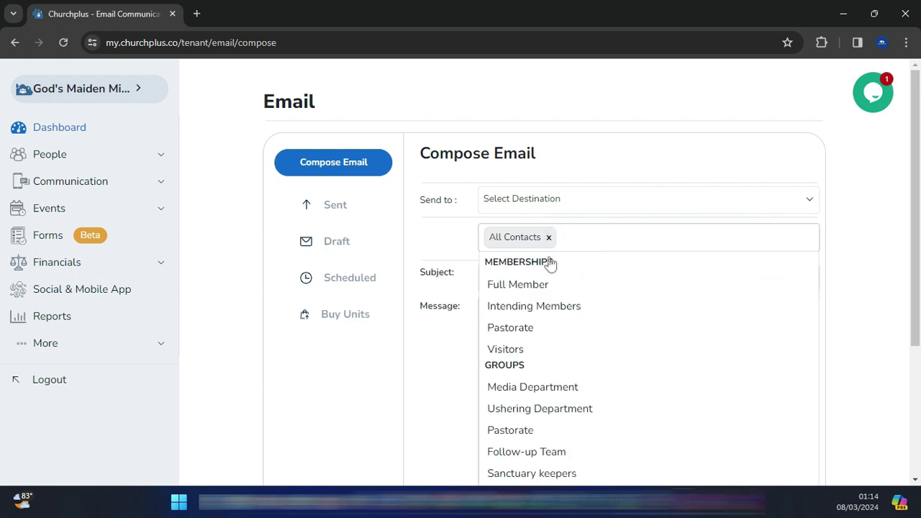
pyautogui.click(508, 294)
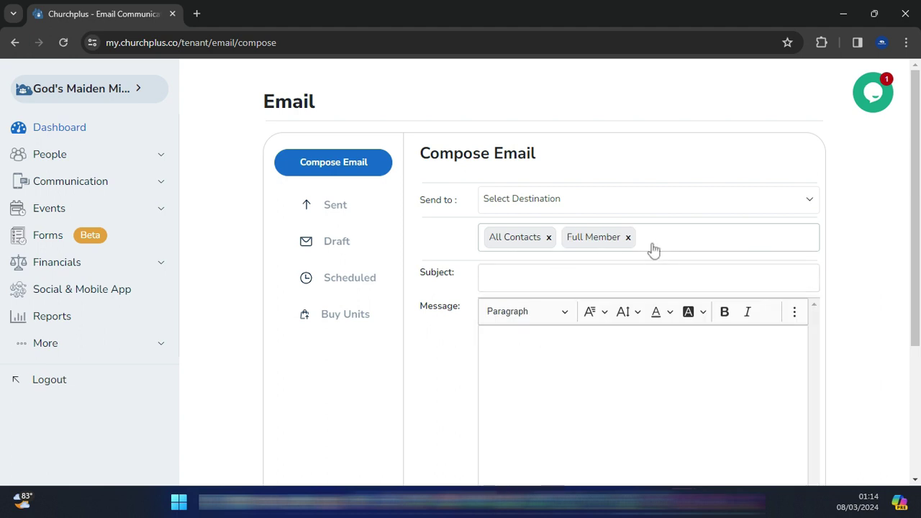
# - Add the destination for selecting a person from the membership database and open its member search
pyautogui.click(564, 201)
pyautogui.click(627, 285)
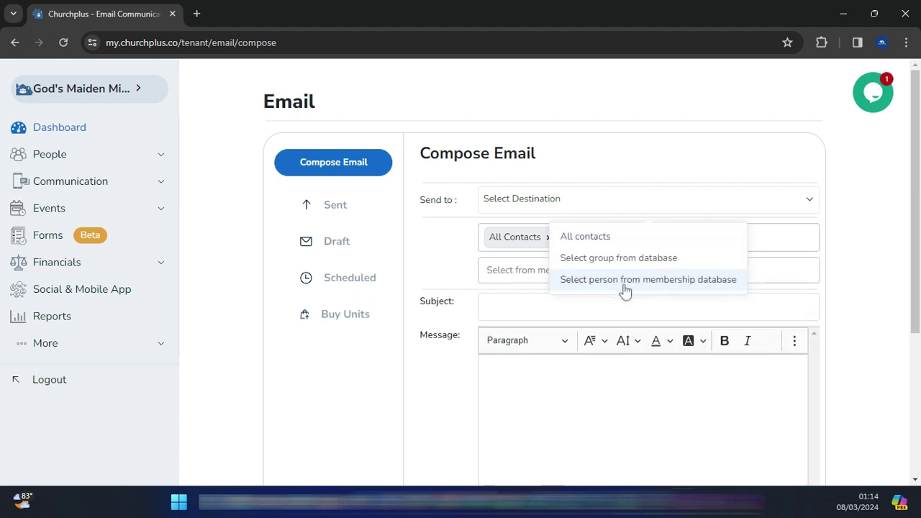
pyautogui.click(531, 272)
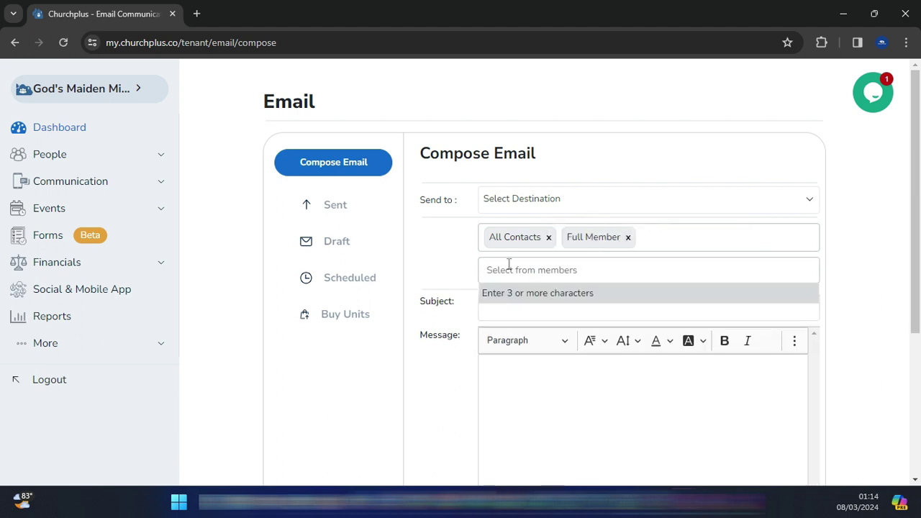
# - Enter "Happy New Month" as the subject and begin the message with the greeting "Hello #name#,"
pyautogui.click(550, 314)
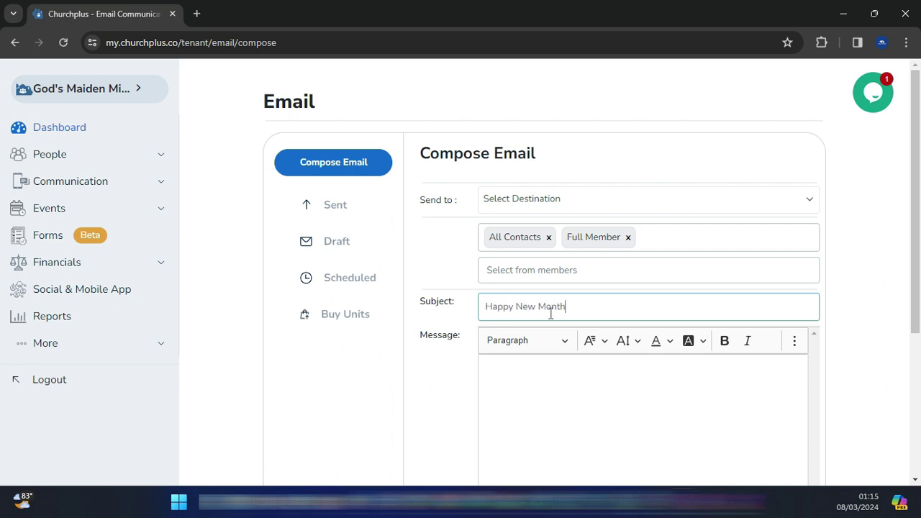
pyautogui.click(552, 373)
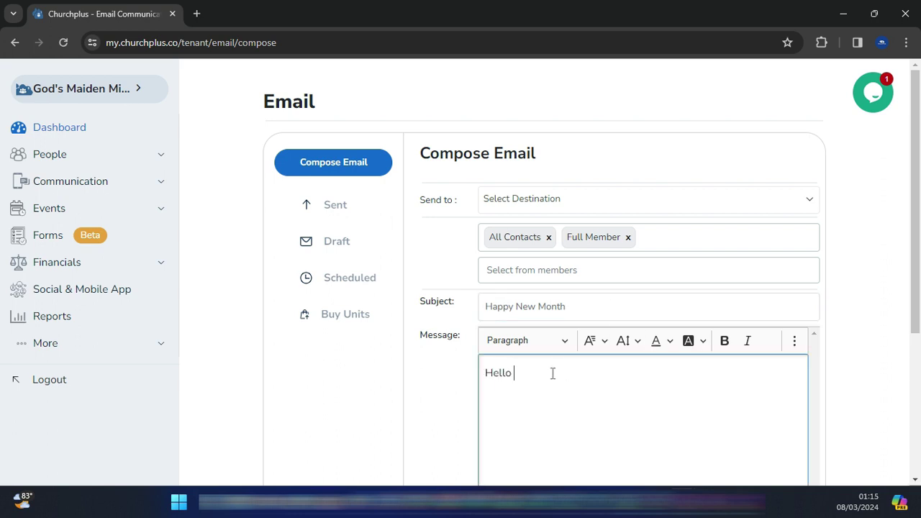
pyautogui.write('Hello #name#,')
# - Insert the March banner image "WhatsApp Image 2024-03-01 at 15.27.59" from the Desktop below the greeting
pyautogui.click(795, 342)
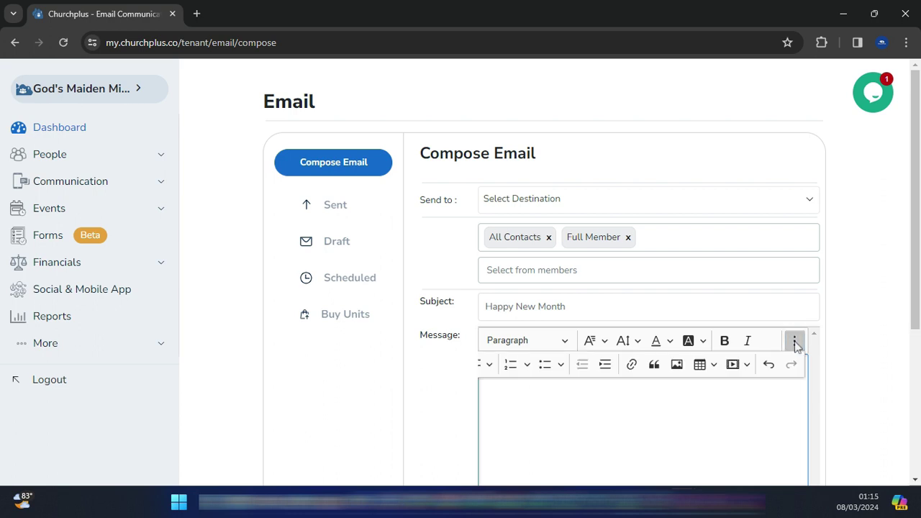
pyautogui.click(677, 365)
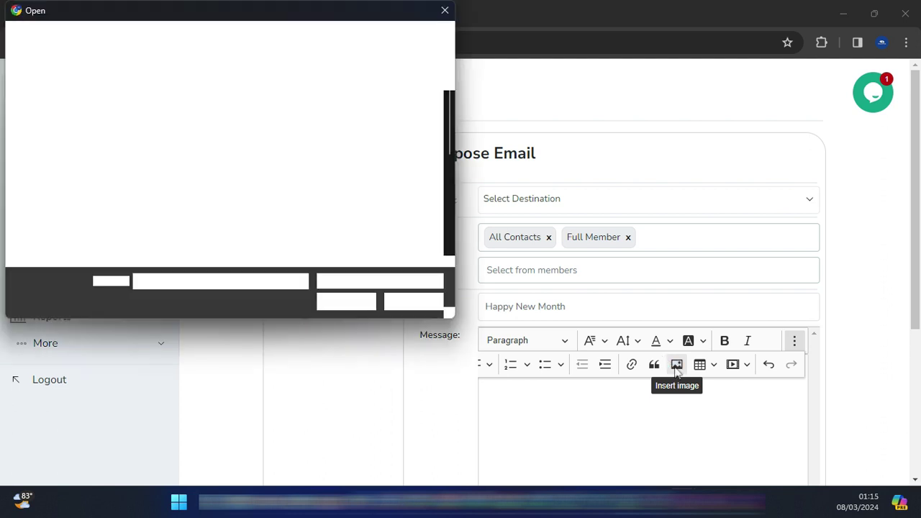
pyautogui.scroll(-5, 297, 146)
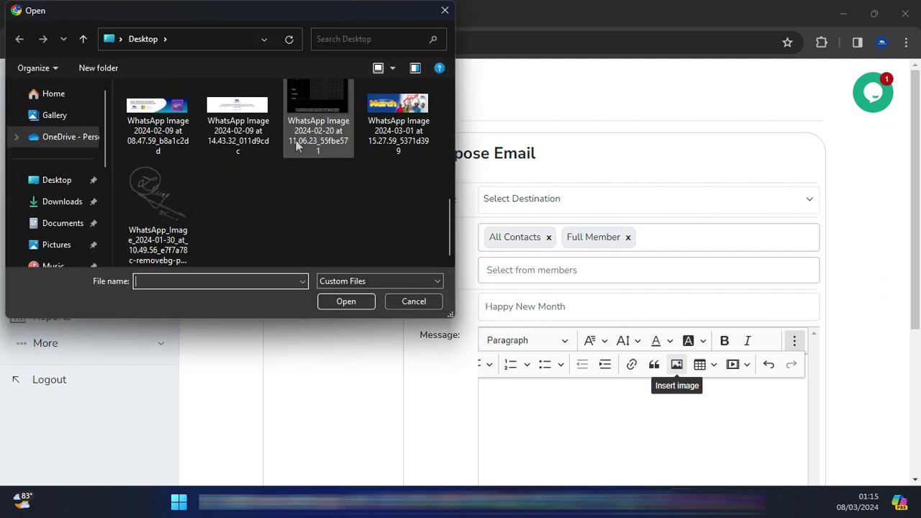
pyautogui.click(400, 108)
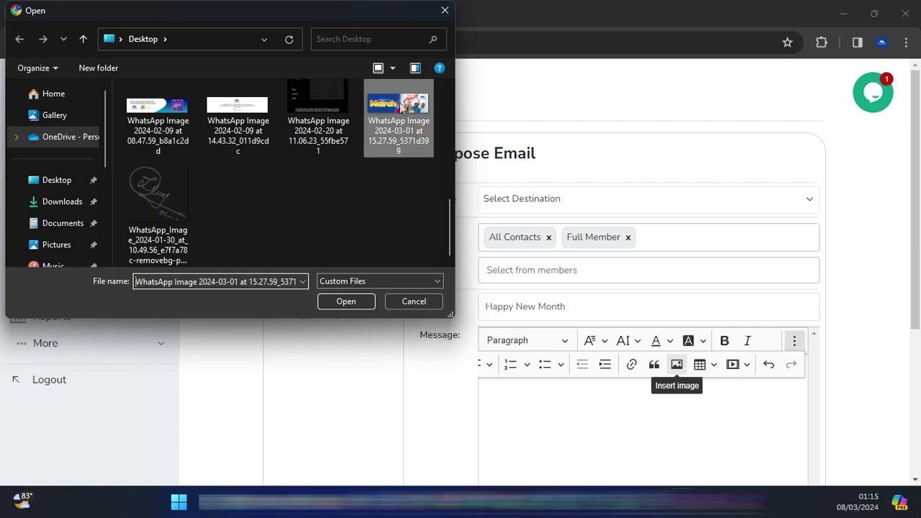
pyautogui.click(348, 301)
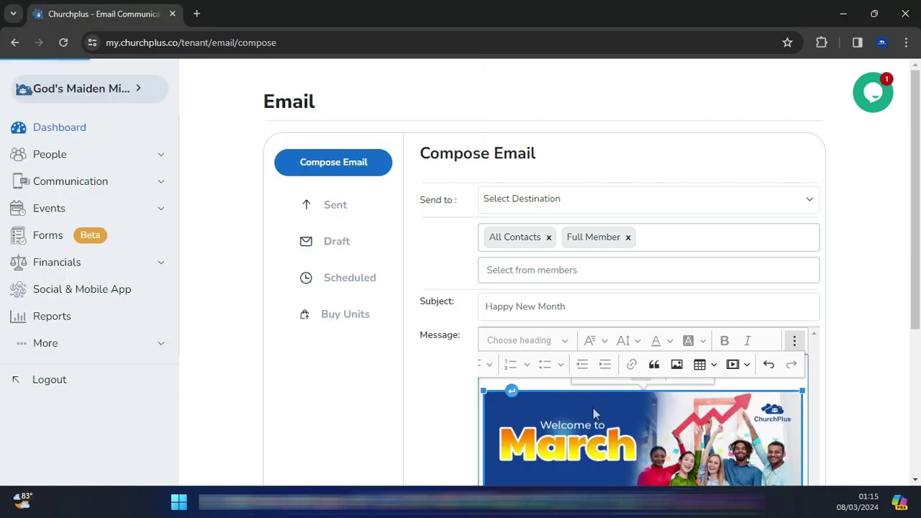
# - Add the new month message below the banner, from "We wish you a joyous and prosperous new month." to the "ChurchPlus Team" sign-off
pyautogui.scroll(-3, 593, 408)
pyautogui.click(594, 411)
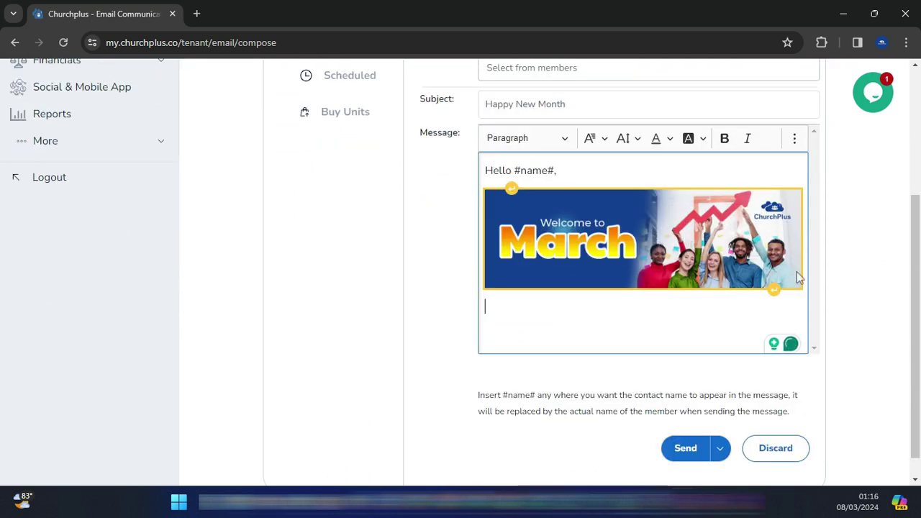
pyautogui.write("We wish you a joyous and prosperous new month. At ChurchPlus, we are grateful for your continuous support as we provide Church Administration Solutions for the Church to enhance Growth and Visibility. As a new month unfolds, may divine grace guide your ministry's path. May your efforts bear abundant fruit and may your congregation experience profound spiritual growth.  Amen.  To Endless Growth, ChurchPlus Team")
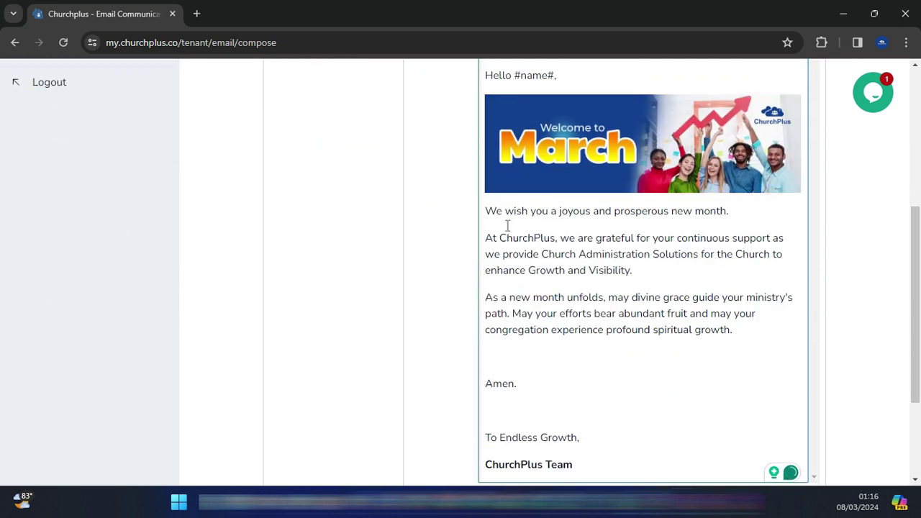
# - Remove the blank lines above "Amen." and above "To Endless Growth," in the message
pyautogui.click(496, 357)
pyautogui.press('BackSpace')
pyautogui.click(501, 398)
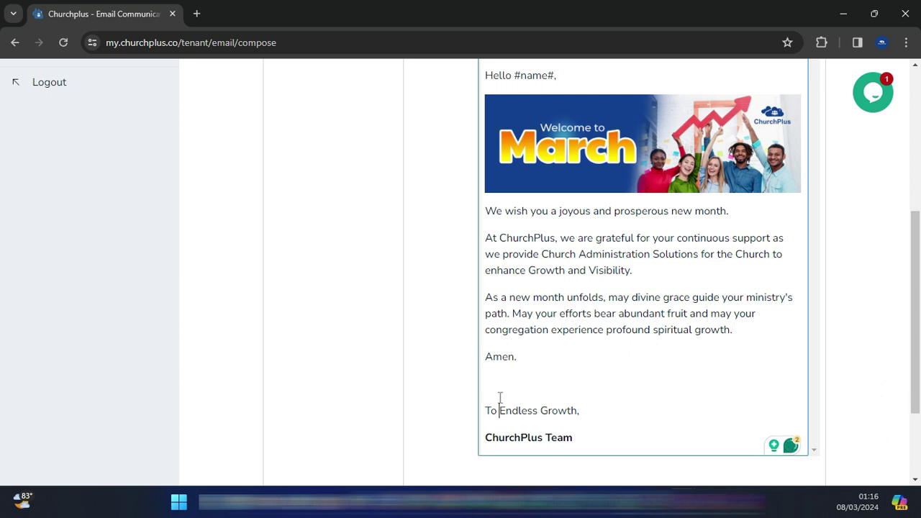
pyautogui.press('BackSpace')
pyautogui.click(498, 385)
pyautogui.press('BackSpace')
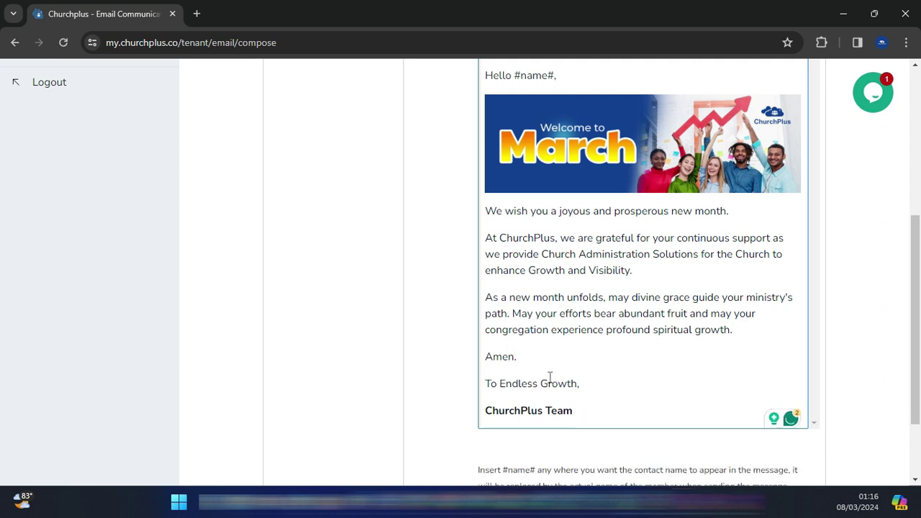
# - Add a line below the "ChurchPlus Team" sign-off and insert the footer image "WhatsApp Image 2024-02-09 at 14.43.32" from the Desktop there
pyautogui.click(584, 413)
pyautogui.press('Return')
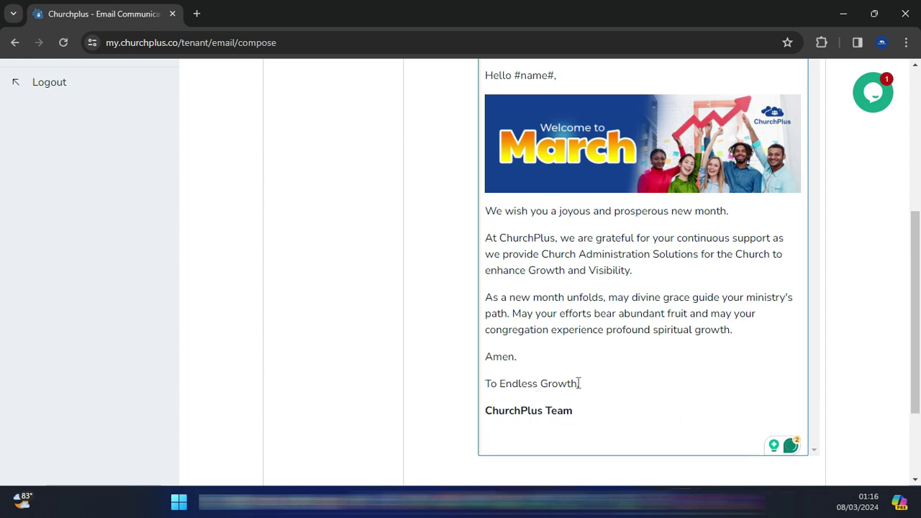
pyautogui.scroll(3, 799, 278)
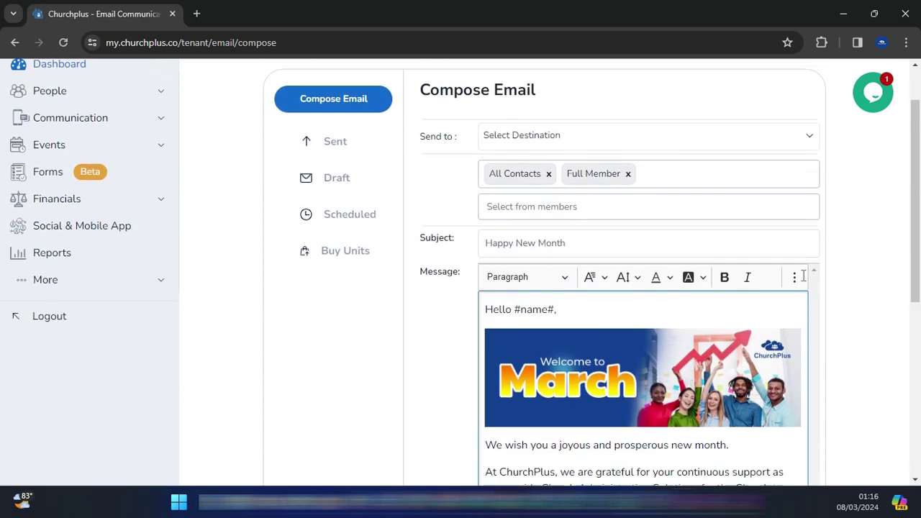
pyautogui.scroll(-1, 795, 248)
pyautogui.click(795, 245)
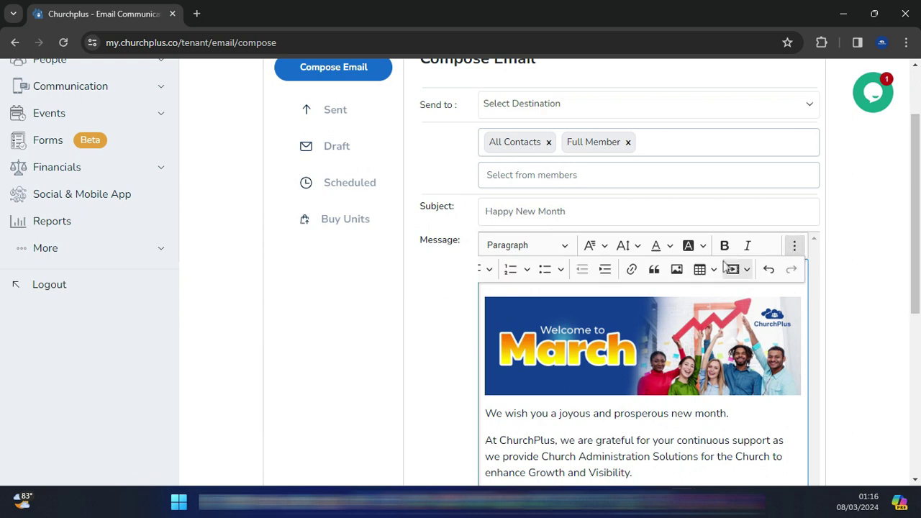
pyautogui.click(678, 275)
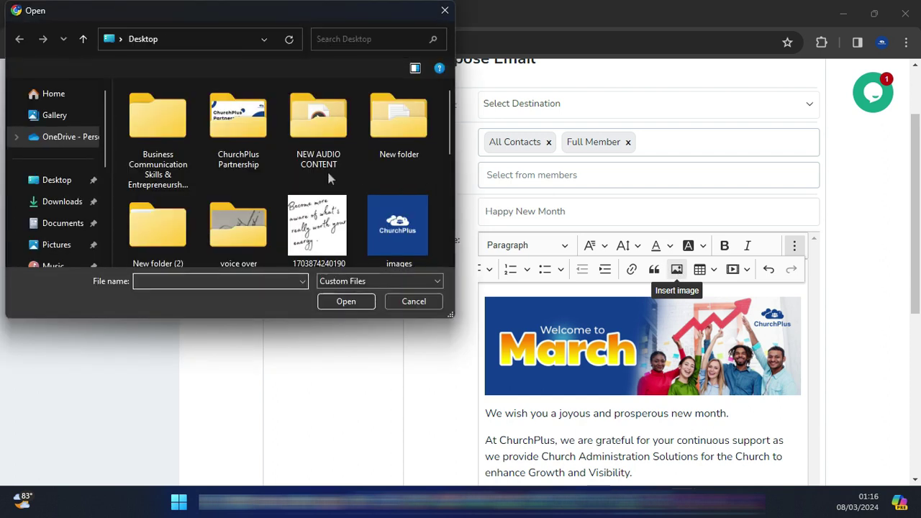
pyautogui.scroll(-10, 327, 169)
pyautogui.click(237, 119)
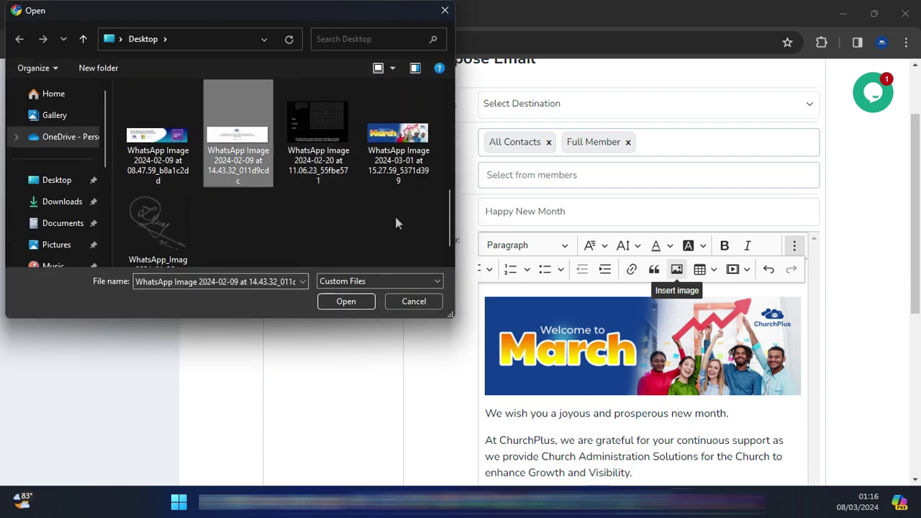
pyautogui.click(346, 302)
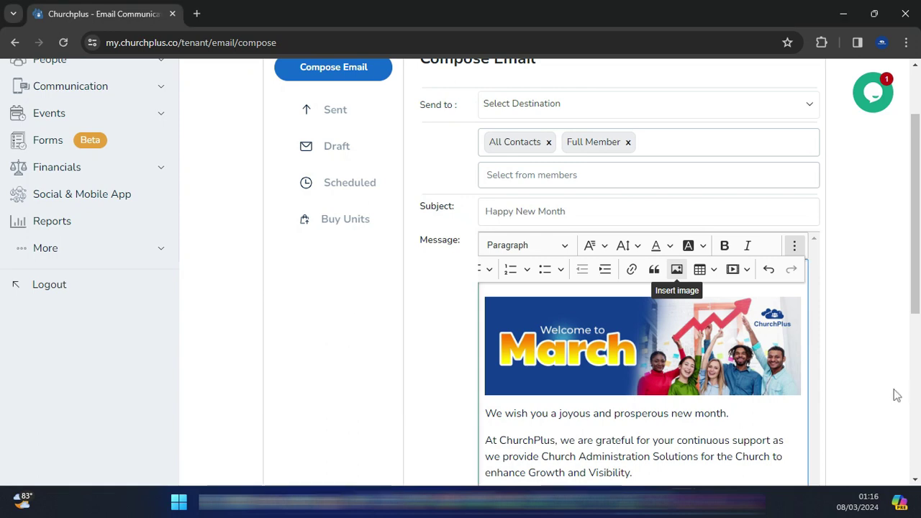
pyautogui.scroll(-5, 793, 373)
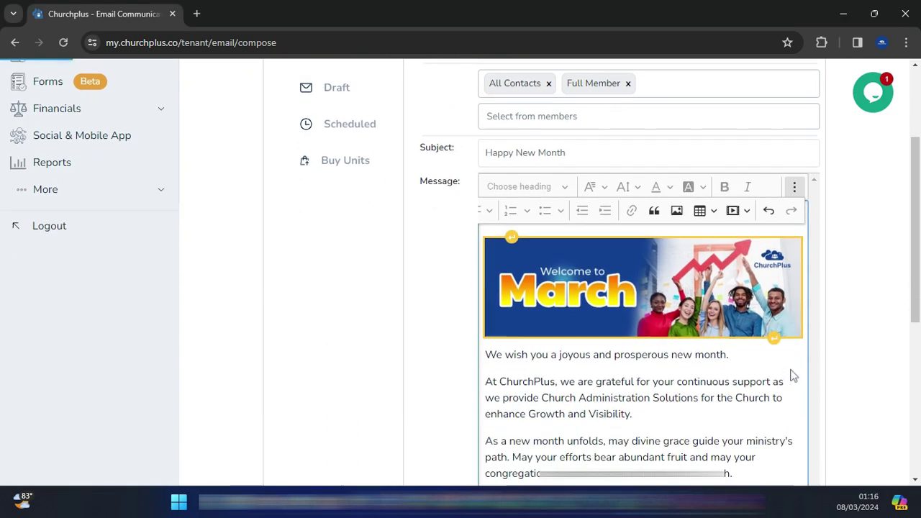
pyautogui.click(773, 249)
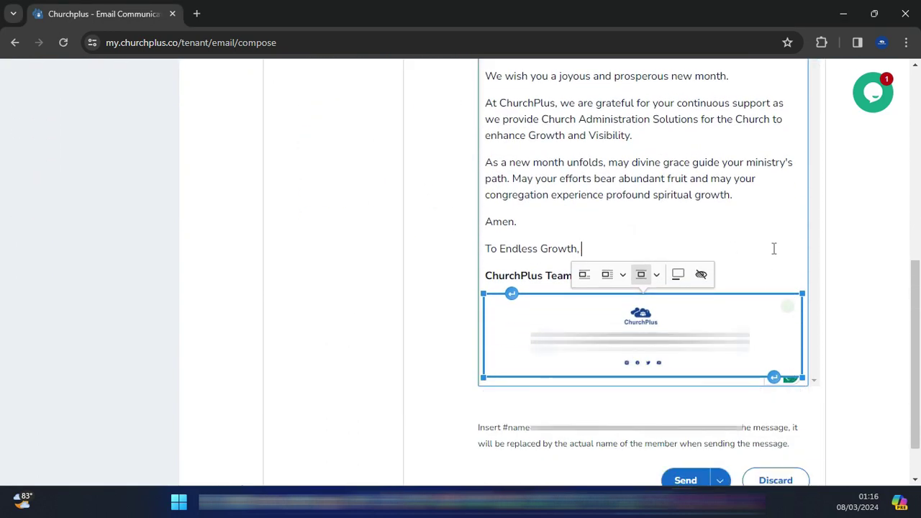
pyautogui.click(488, 269)
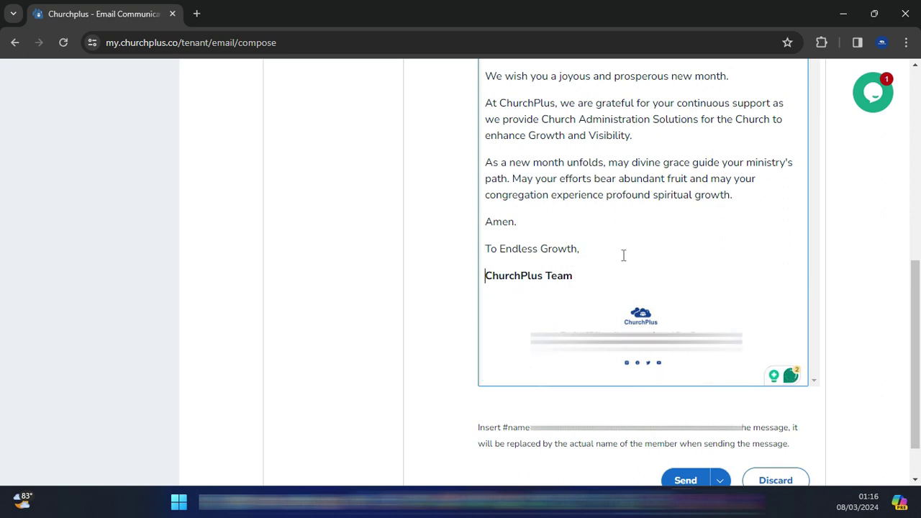
pyautogui.scroll(-1, 594, 311)
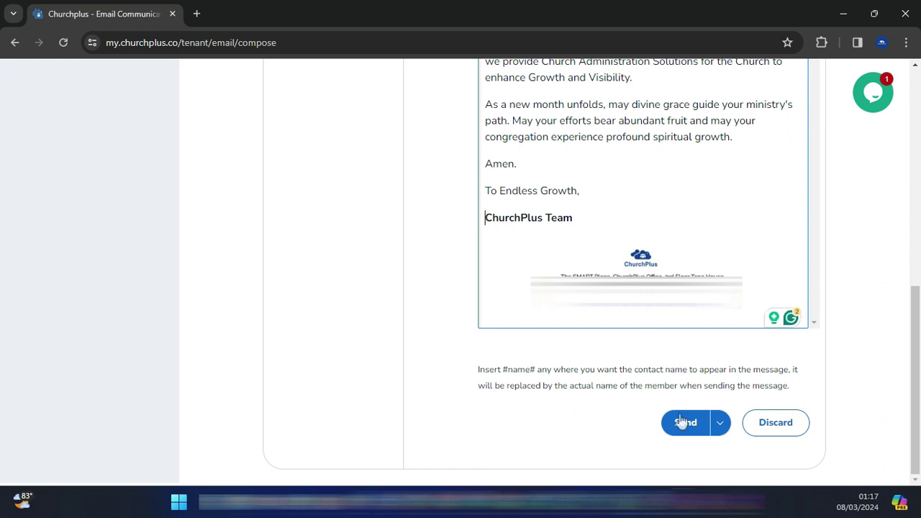
pyautogui.click(644, 422)
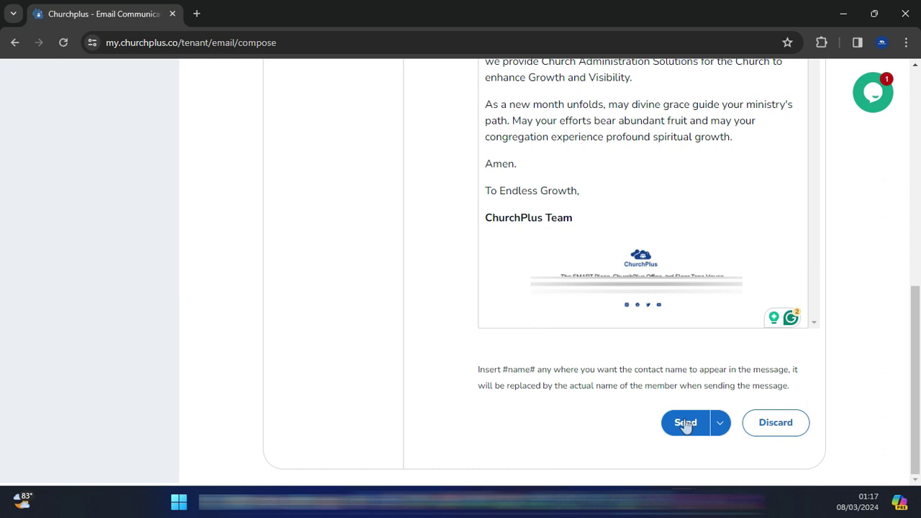
pyautogui.click(721, 425)
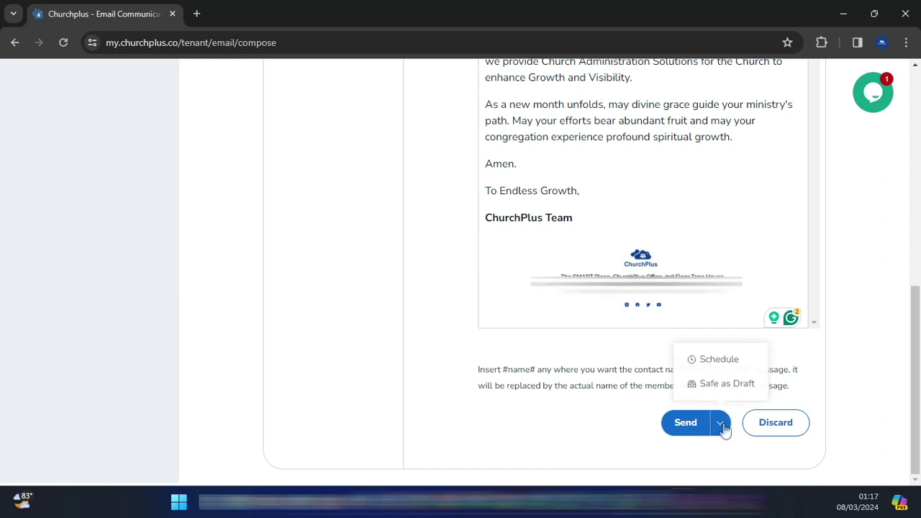
pyautogui.click(718, 360)
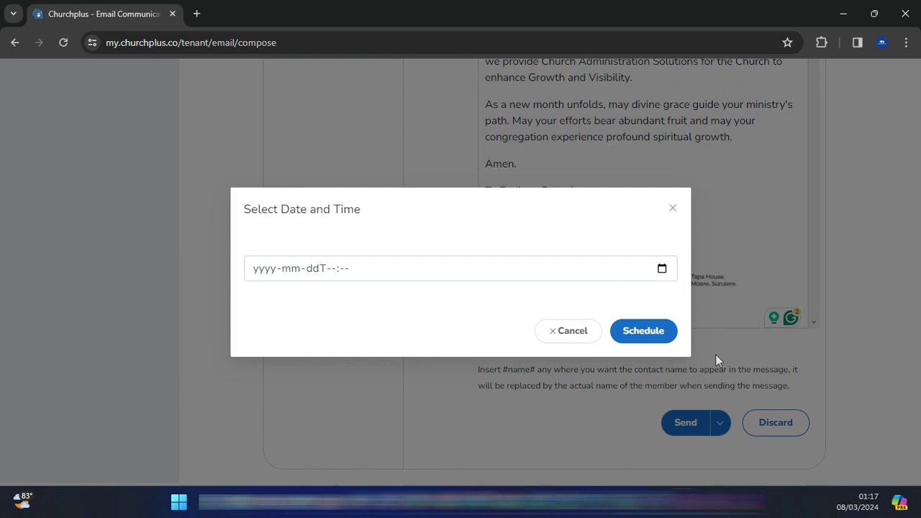
pyautogui.click(662, 269)
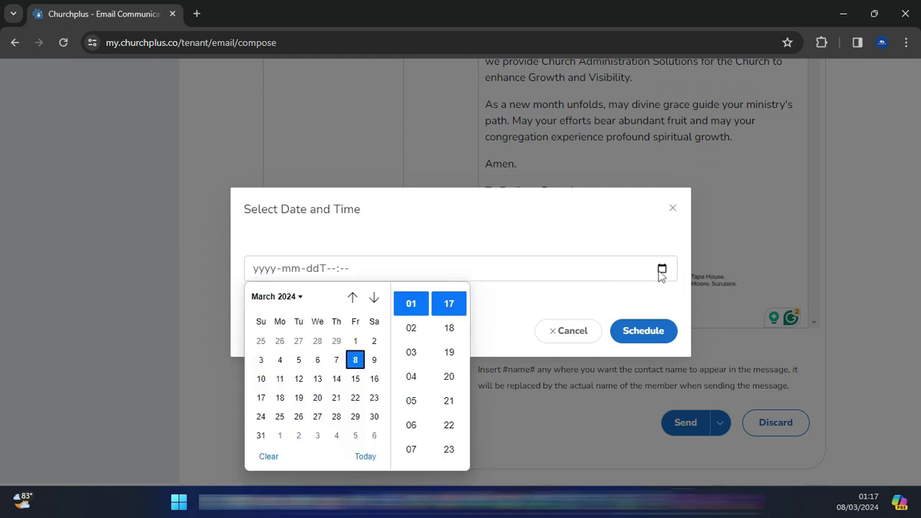
pyautogui.click(375, 362)
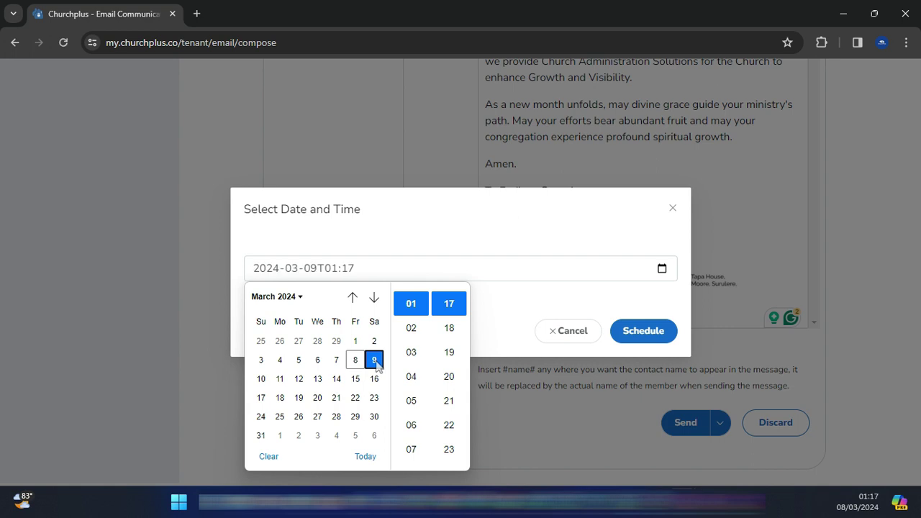
pyautogui.click(411, 328)
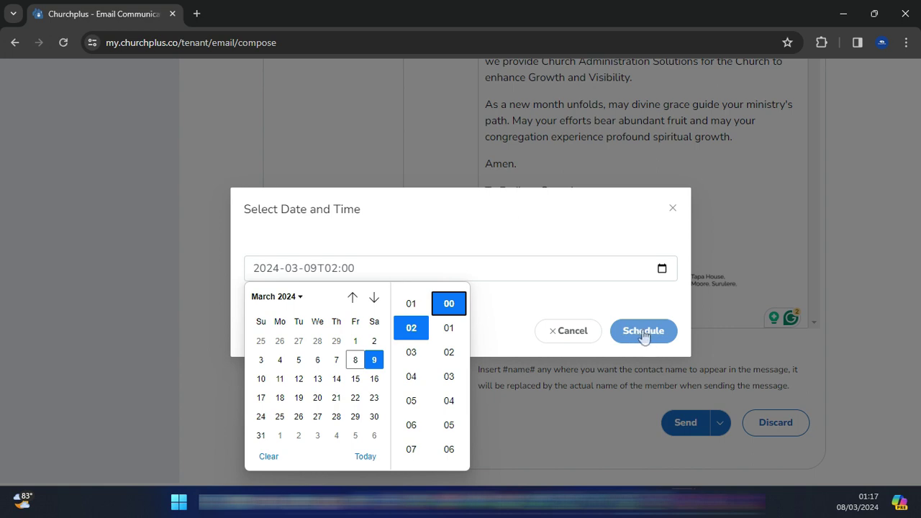
pyautogui.click(673, 210)
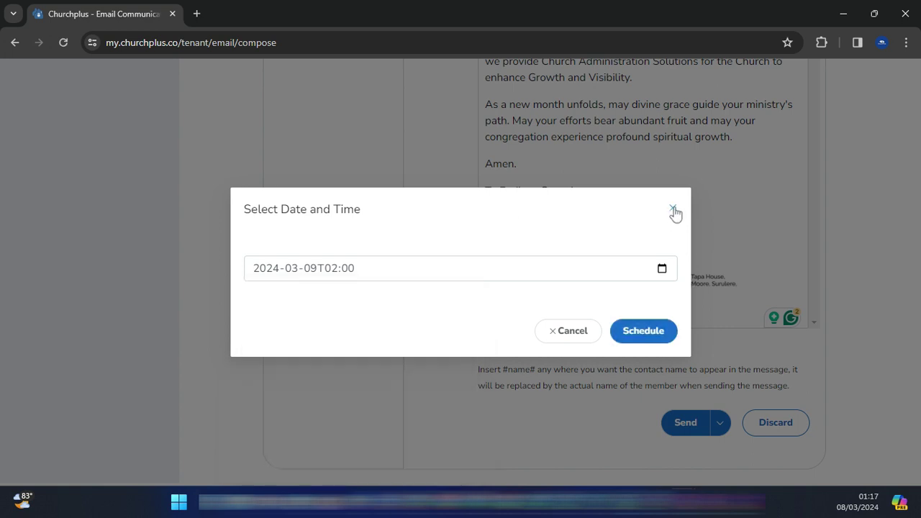
pyautogui.click(674, 210)
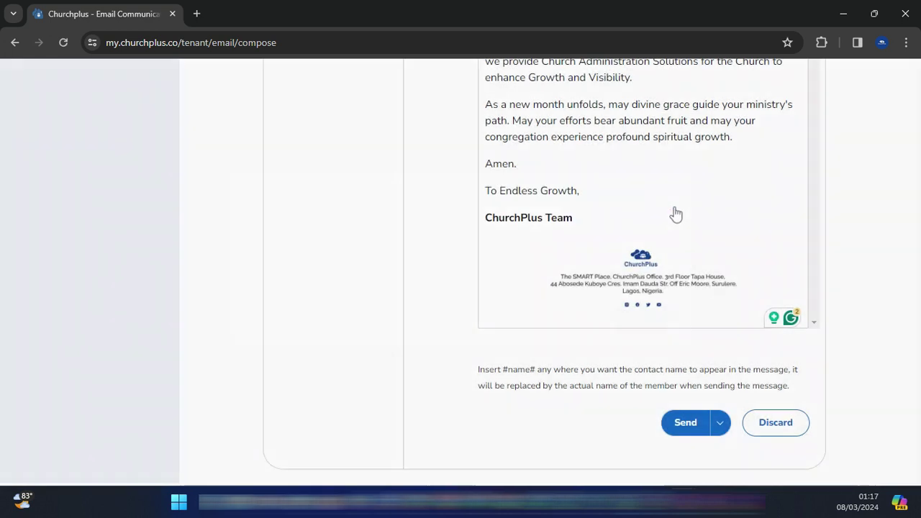
# - Look at the alternatives to sending the email immediately, including saving it as a draft
pyautogui.click(720, 426)
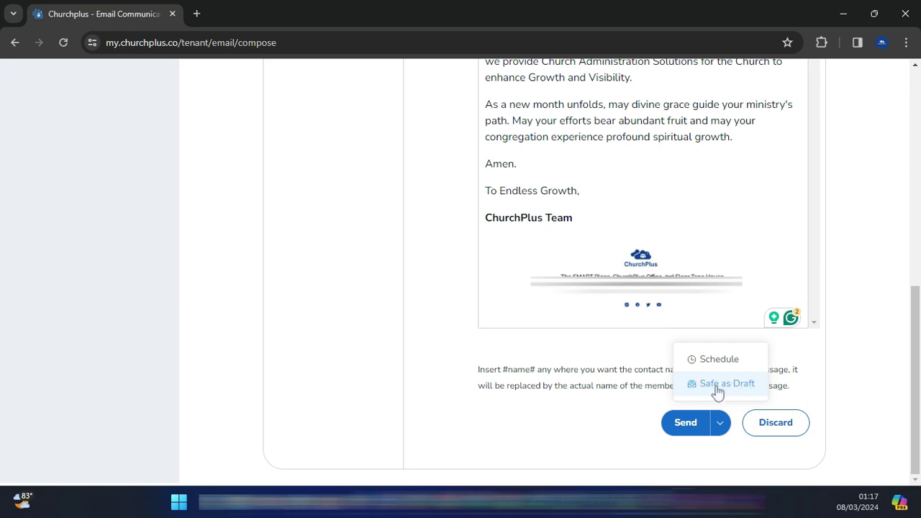
pyautogui.click(721, 426)
# - Show the additional formatting and insertion tools of the message editor
pyautogui.scroll(5, 566, 357)
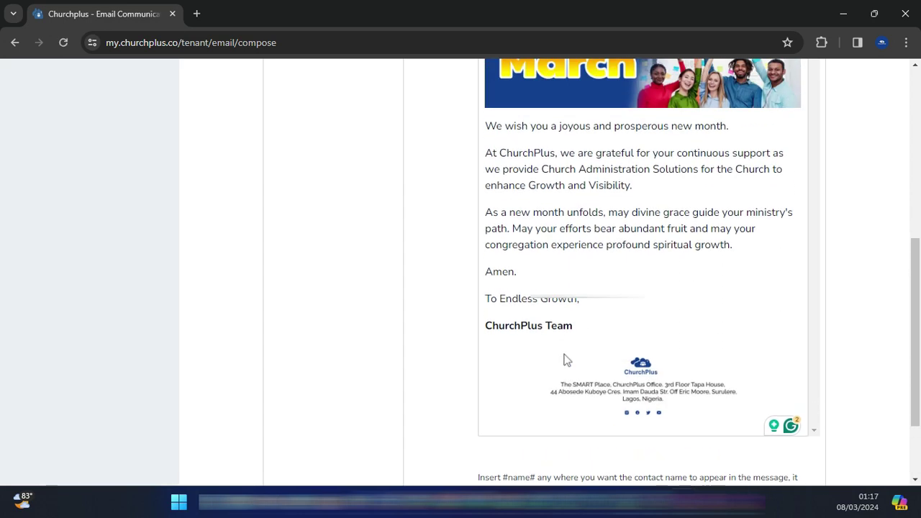
pyautogui.scroll(3, 566, 354)
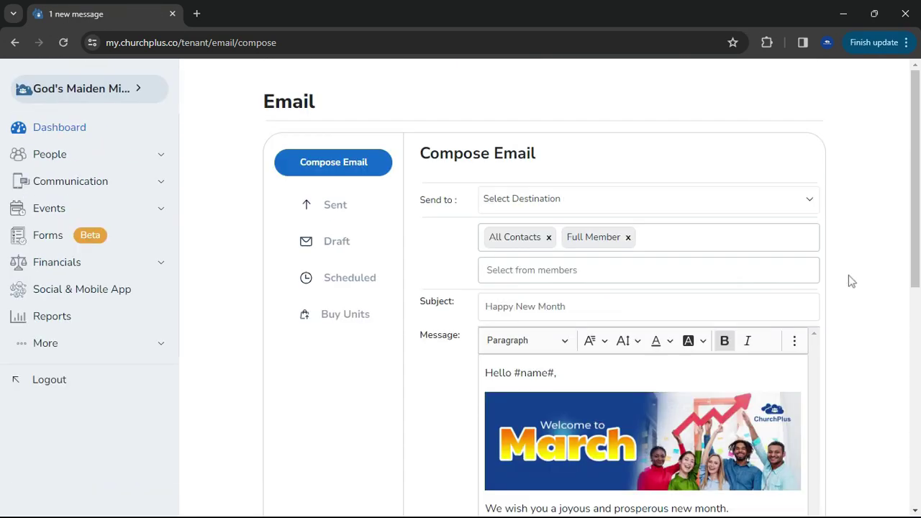
pyautogui.click(795, 341)
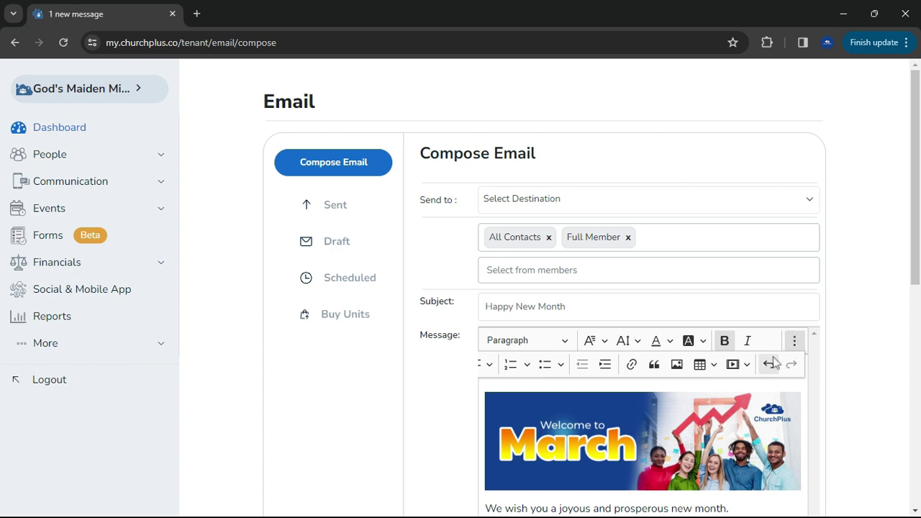